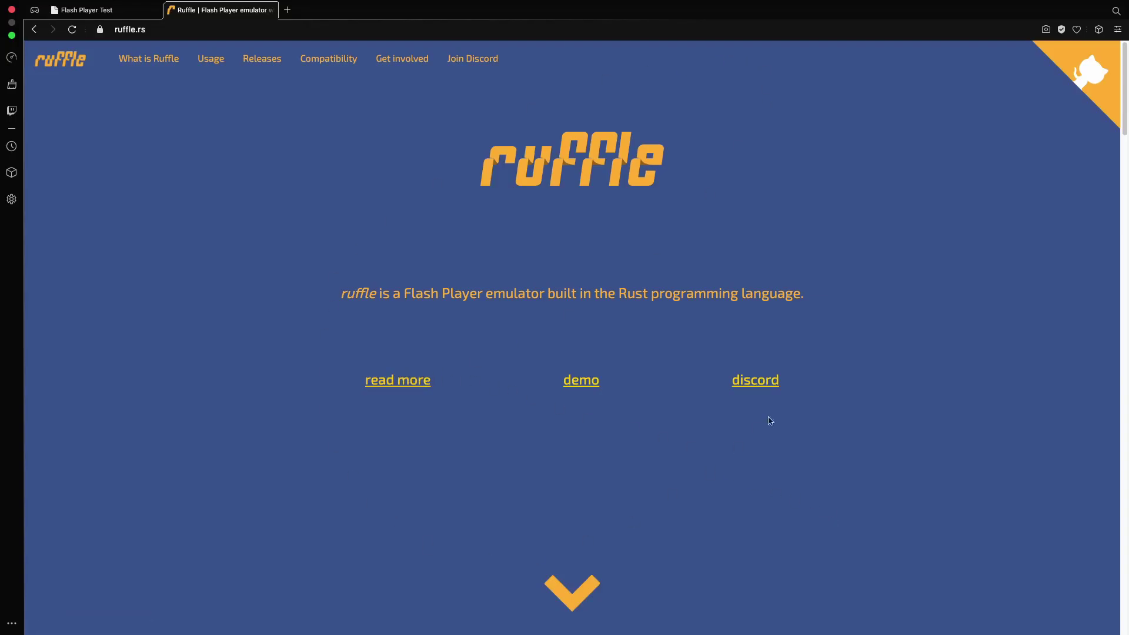
Step: Read the ruffle.rs Usage section, highlighting the browser-extension install steps for Chrome and then Firefox
{"action": "scroll", "coordinate": [770, 421], "scroll_direction": "down", "scroll_amount": 10}
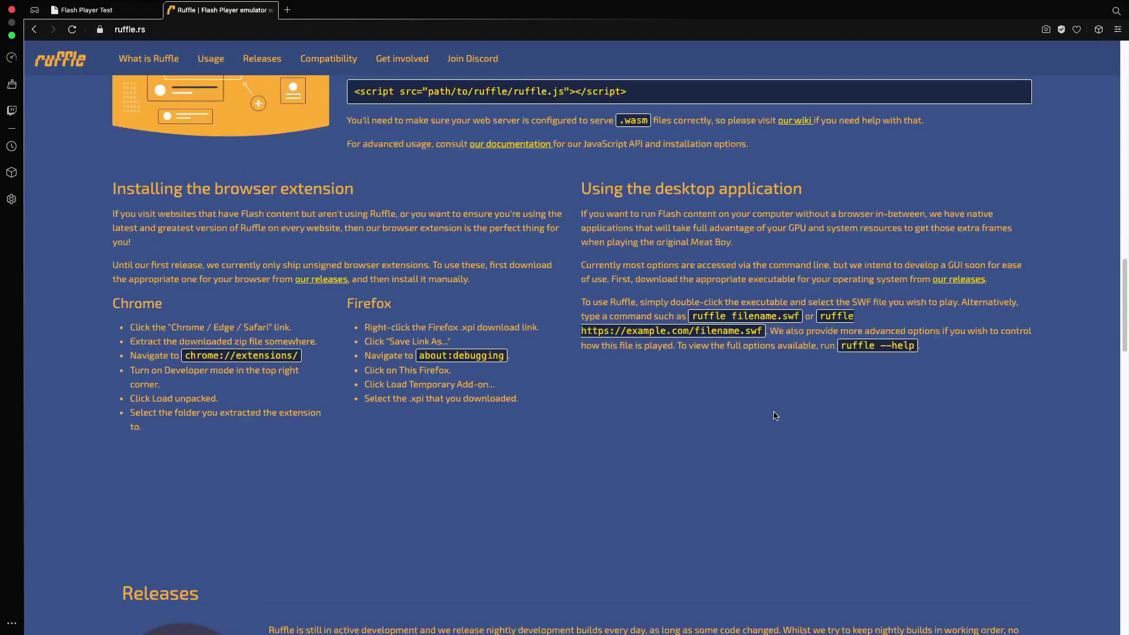
{"action": "scroll", "coordinate": [775, 415], "scroll_direction": "up", "scroll_amount": 2}
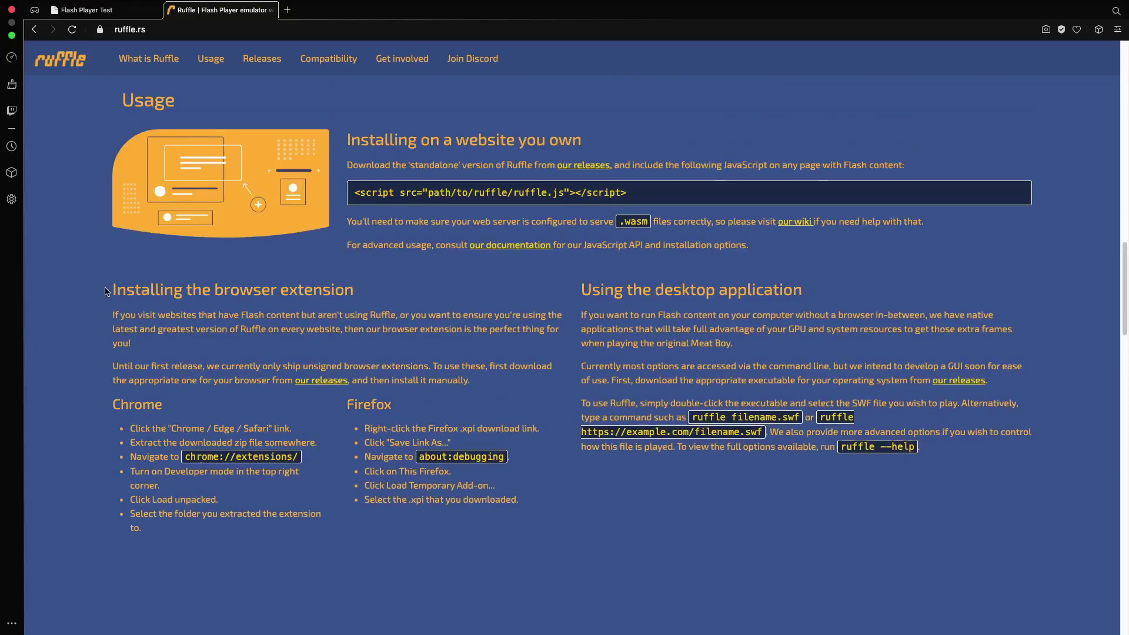
{"action": "left_click_drag", "start_coordinate": [105, 291], "coordinate": [423, 535]}
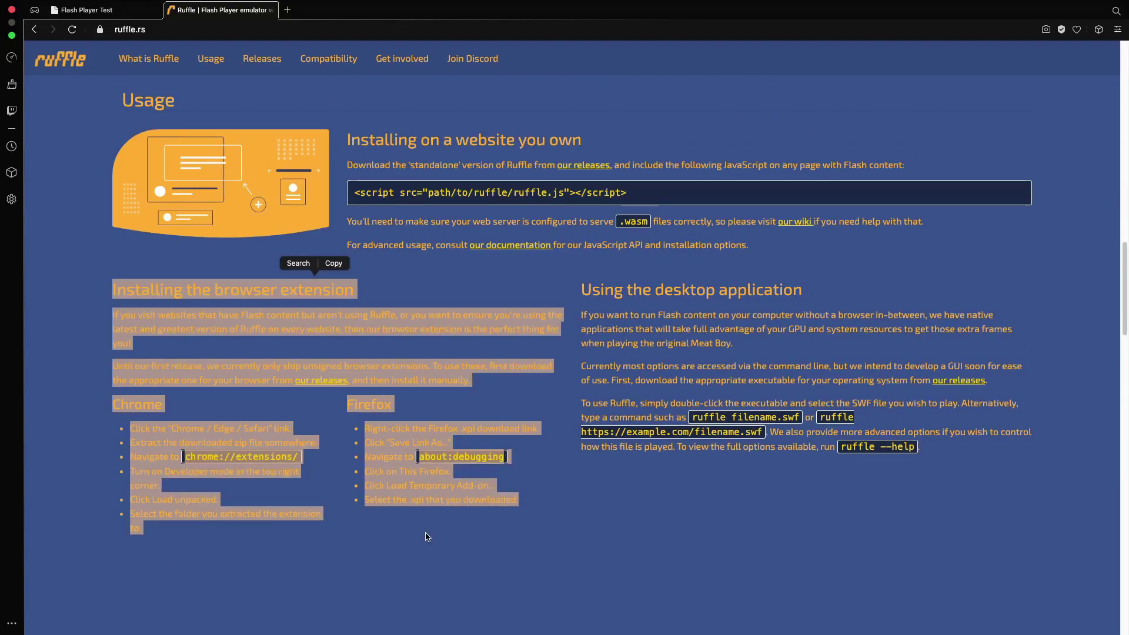
{"action": "left_click", "coordinate": [425, 537]}
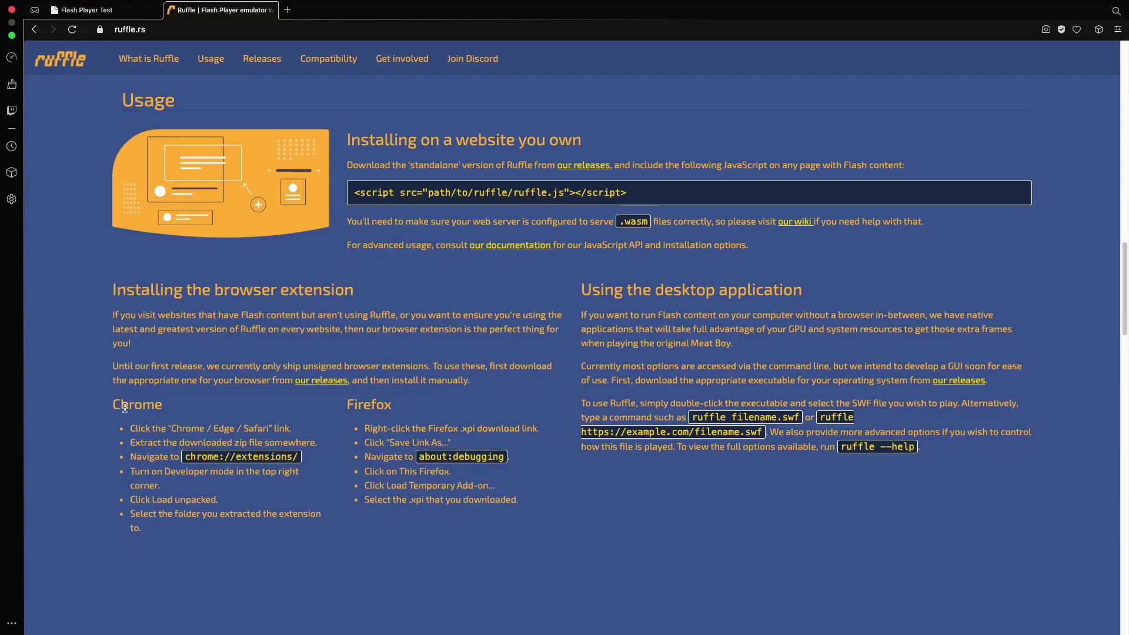
{"action": "left_click_drag", "start_coordinate": [117, 404], "coordinate": [247, 523]}
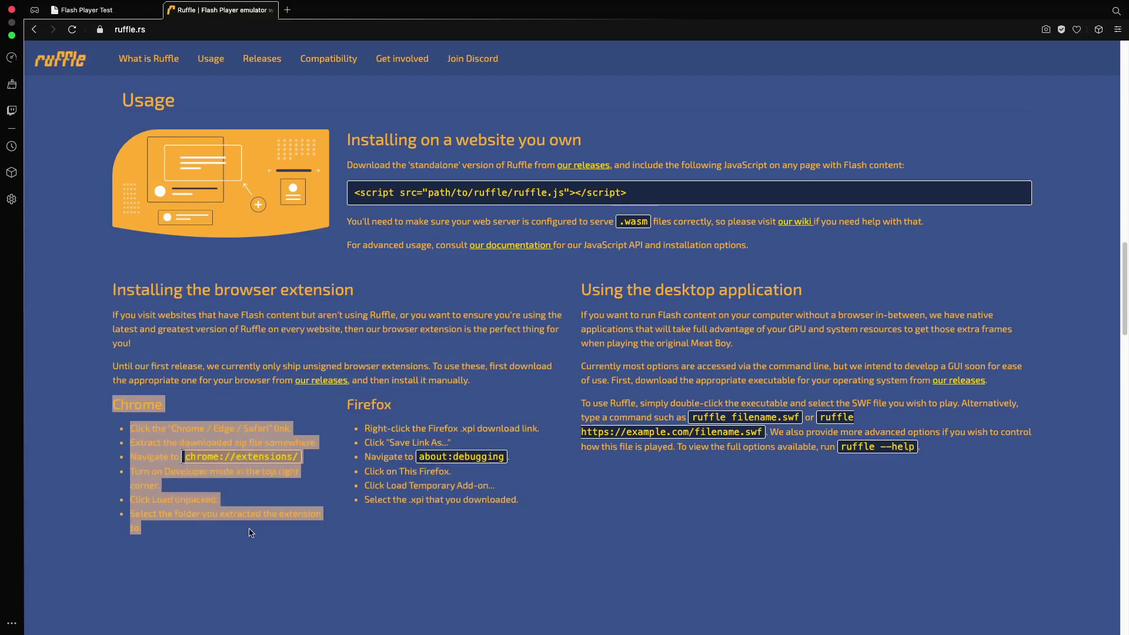
{"action": "left_click", "coordinate": [251, 532]}
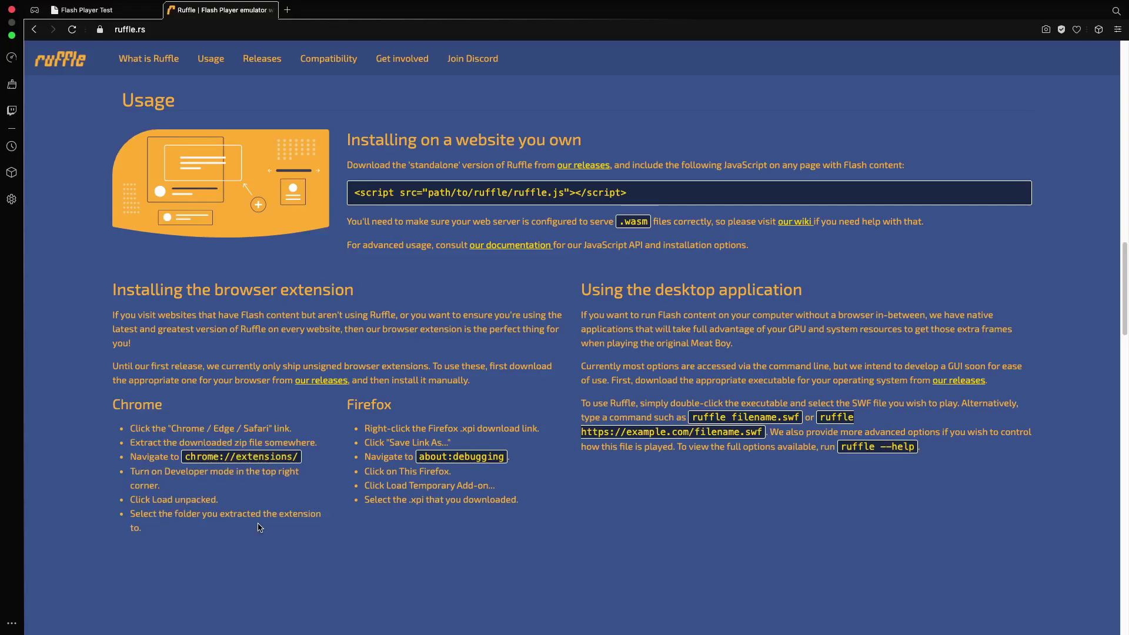
{"action": "left_click_drag", "start_coordinate": [357, 404], "coordinate": [519, 506]}
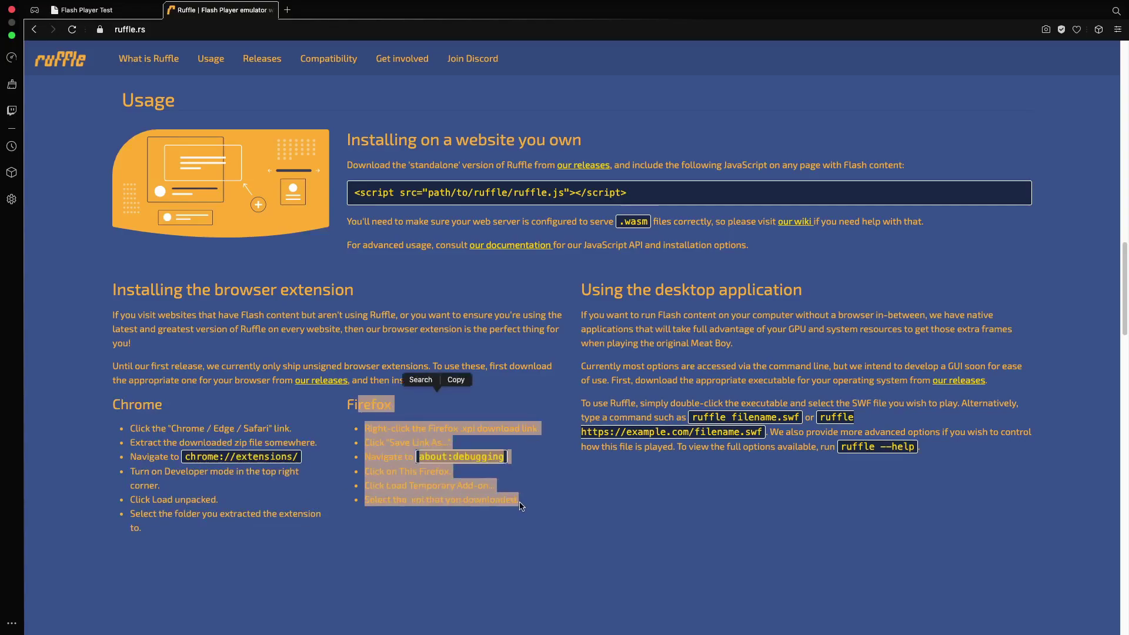
{"action": "left_click", "coordinate": [413, 425]}
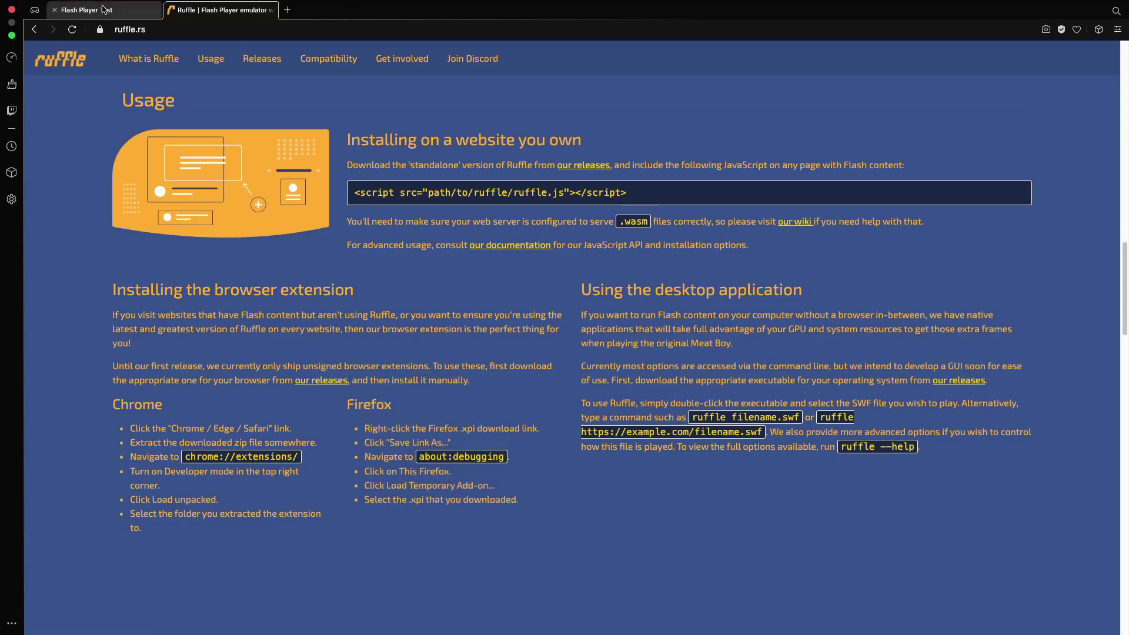
Step: Download ruffle_nightly_2021_01_12_extension.zip from the Ruffle releases list and unzip it in Downloads
{"action": "left_click", "coordinate": [103, 10]}
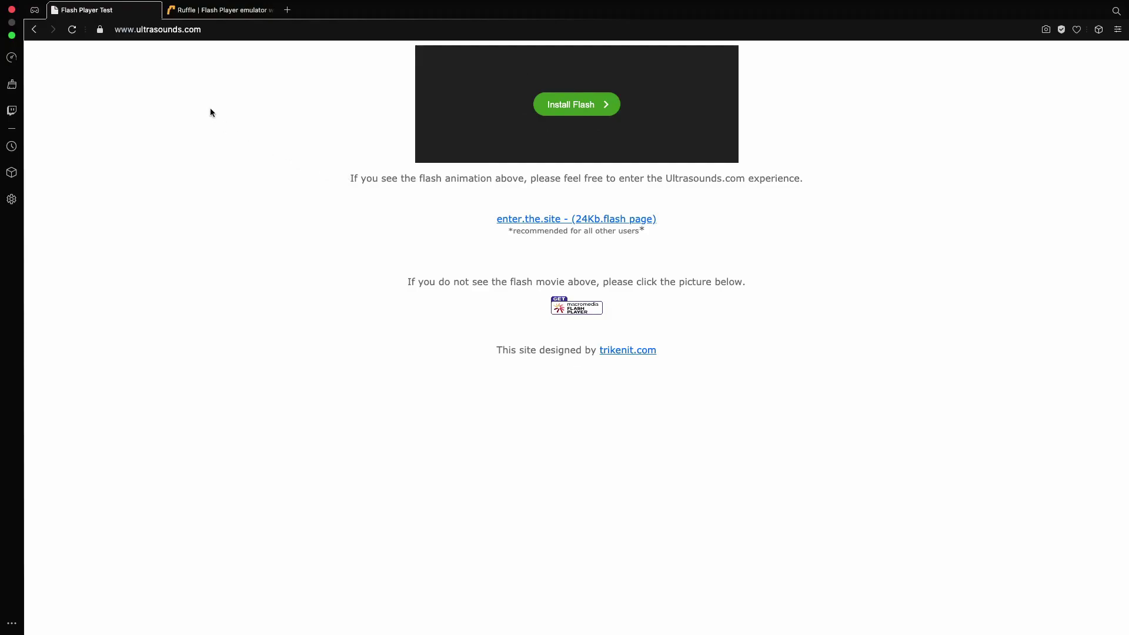
{"action": "left_click", "coordinate": [220, 10]}
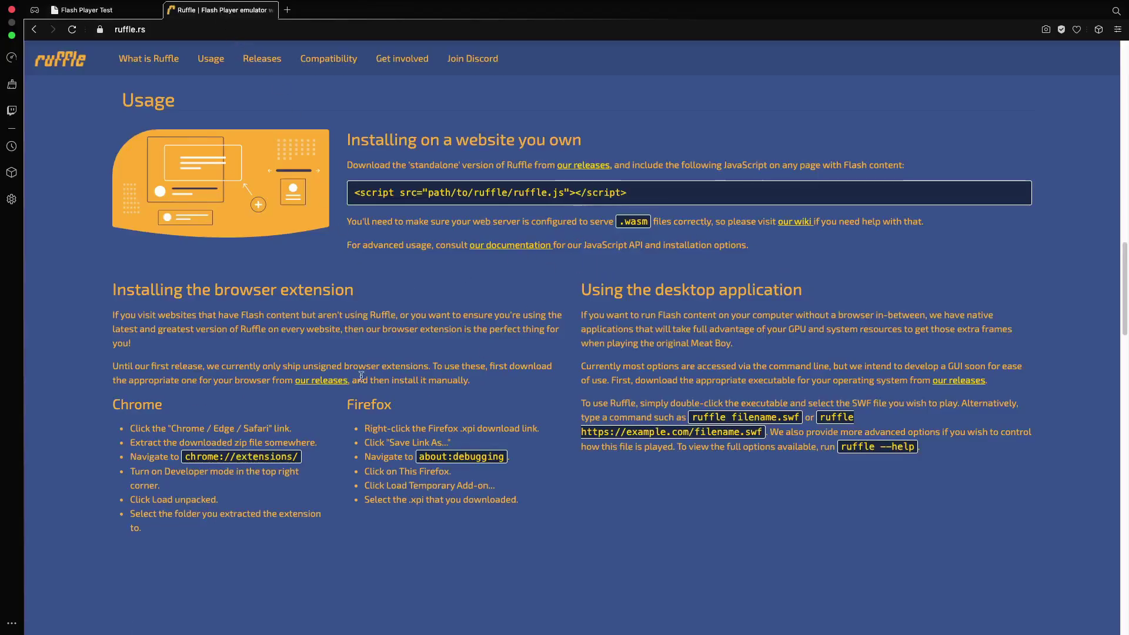
{"action": "left_click", "coordinate": [338, 389]}
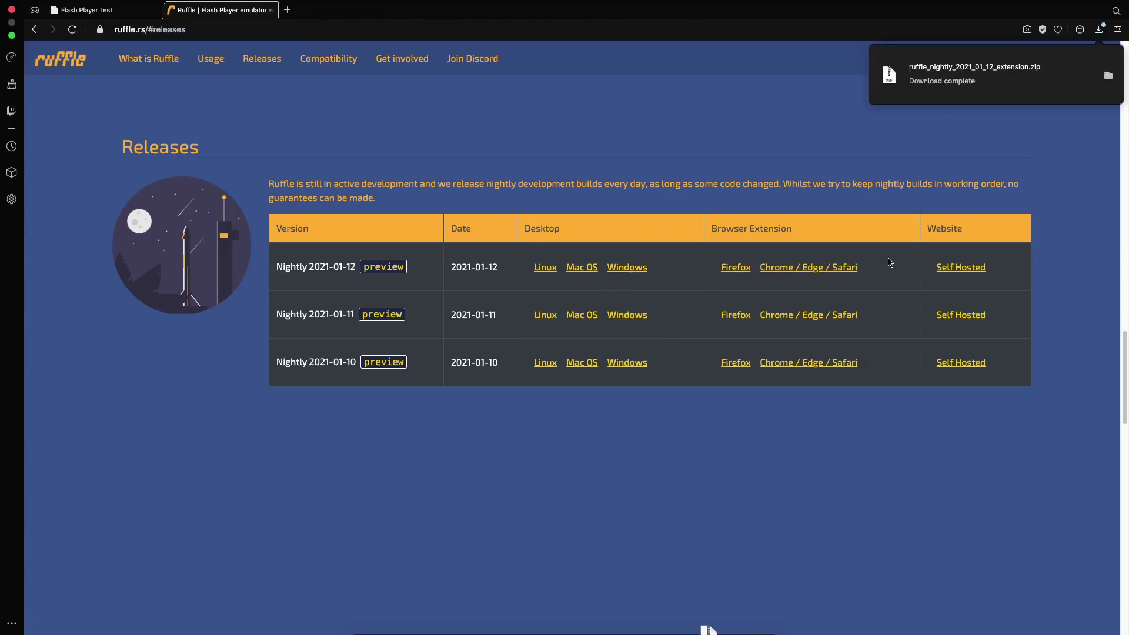
{"action": "left_click", "coordinate": [1012, 79]}
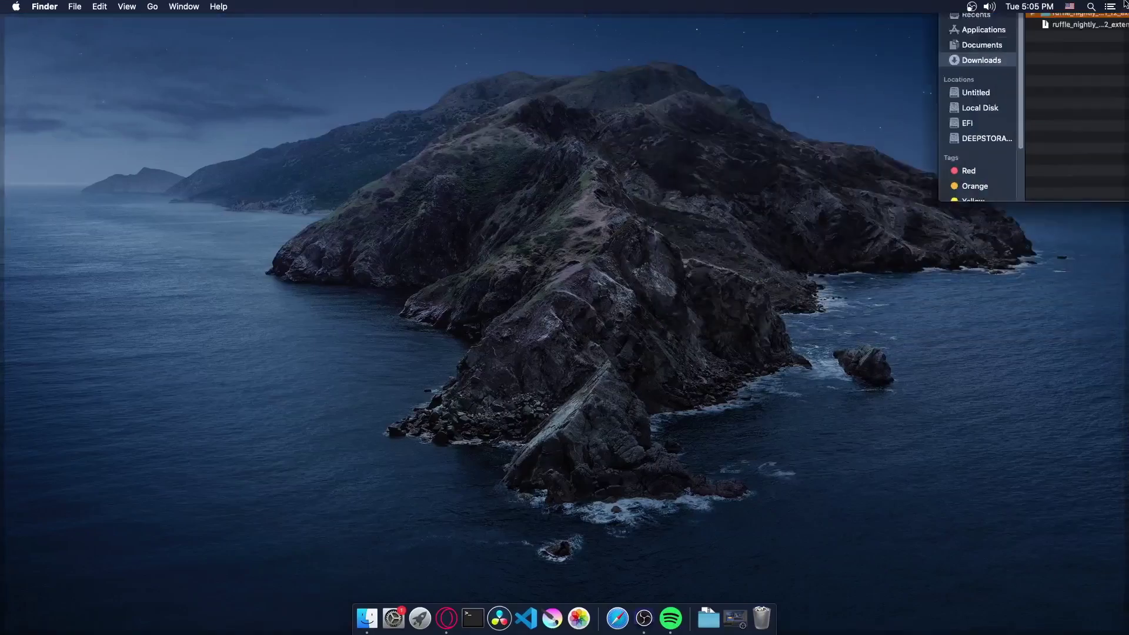
{"action": "key", "text": "ctrl+Up"}
Step: Copy the chrome://extensions/ address from the instructions and load it in a new Opera tab
{"action": "left_click", "coordinate": [633, 58]}
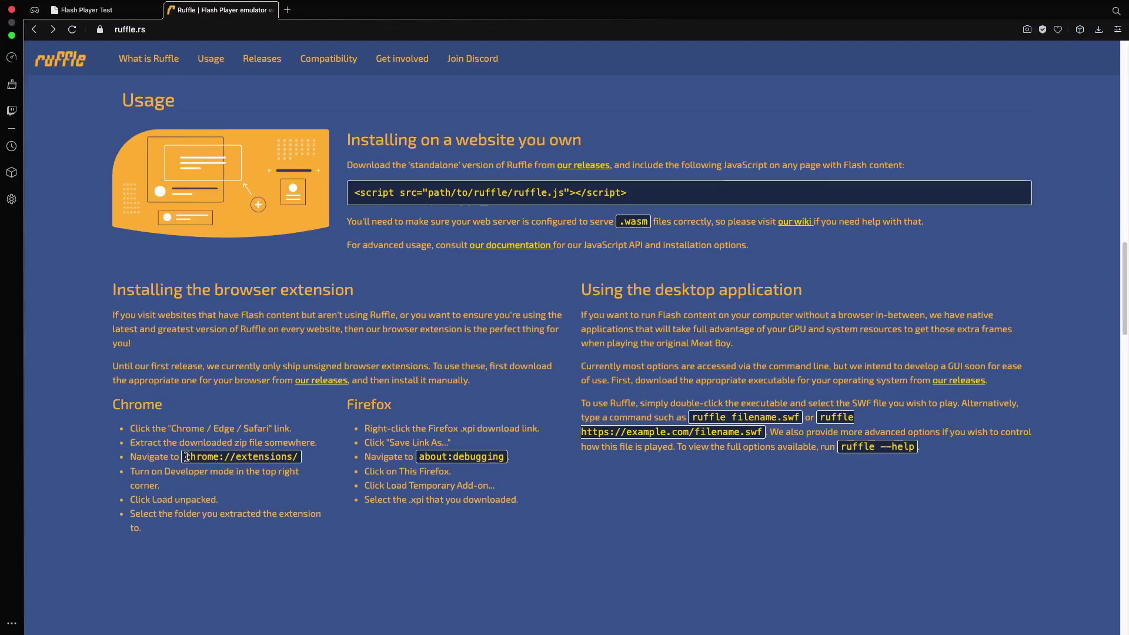
{"action": "left_click_drag", "start_coordinate": [186, 457], "coordinate": [376, 473]}
{"action": "left_click_drag", "start_coordinate": [185, 457], "coordinate": [463, 4]}
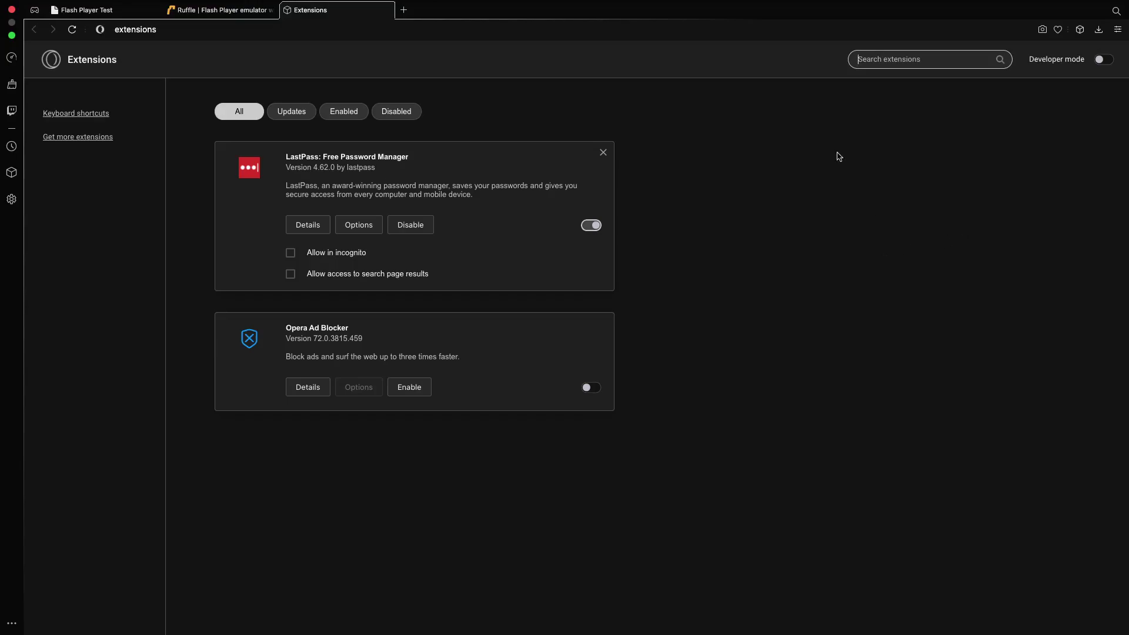
Step: Enable developer mode and load the unpacked Ruffle nightly folder from Downloads as Ruffle 0.1.0
{"action": "left_click", "coordinate": [1101, 59]}
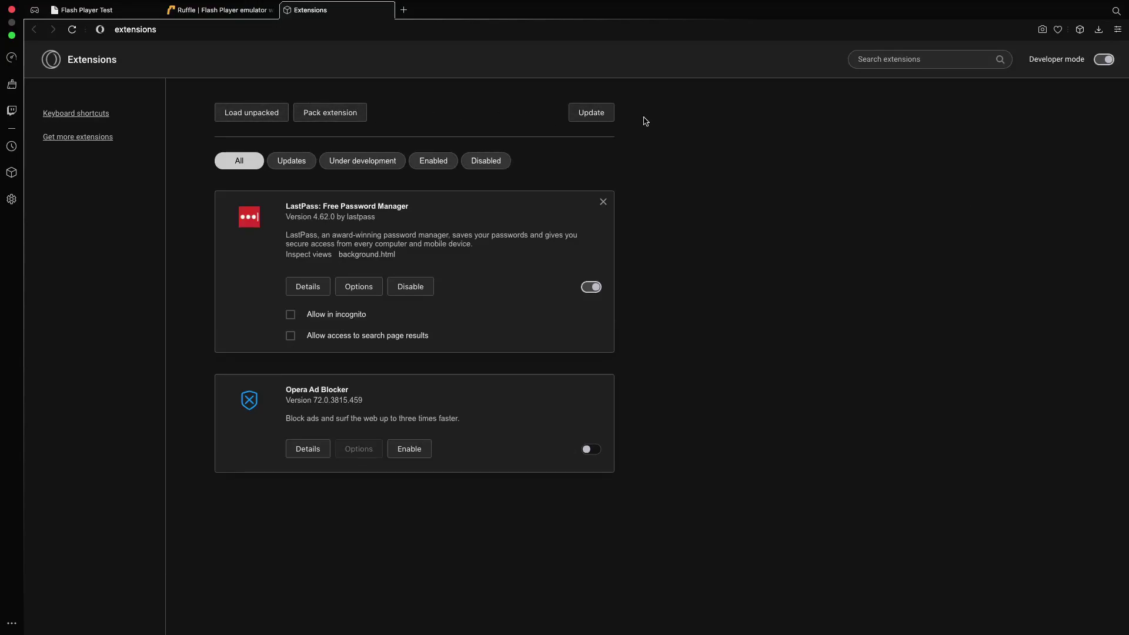
{"action": "left_click", "coordinate": [251, 115]}
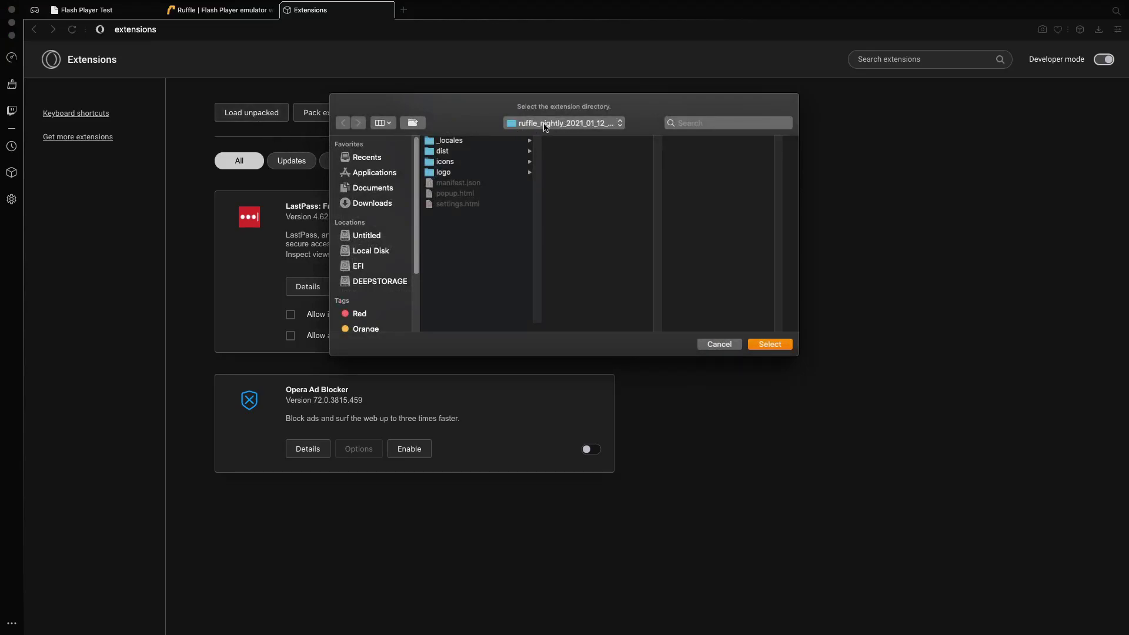
{"action": "left_click", "coordinate": [373, 204]}
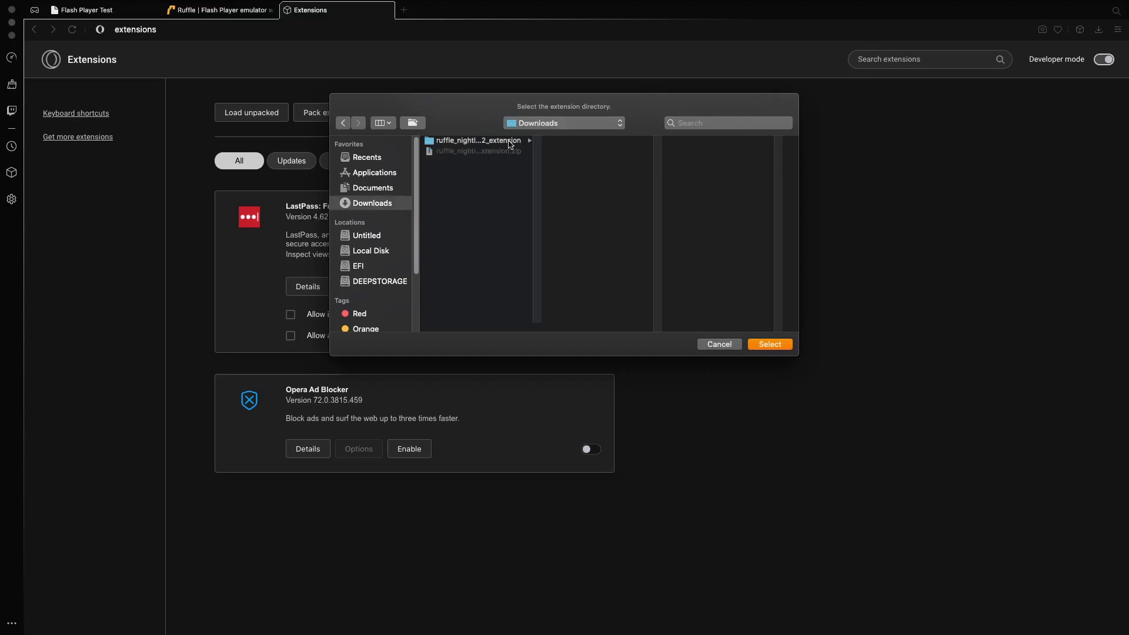
{"action": "left_click", "coordinate": [458, 141]}
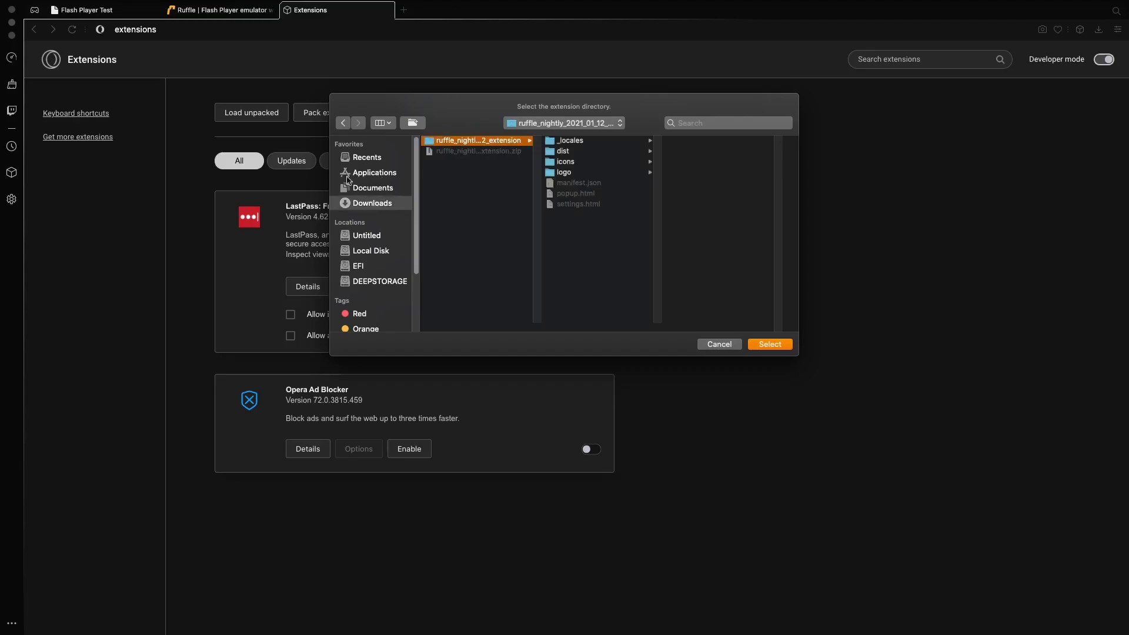
{"action": "left_click", "coordinate": [780, 345]}
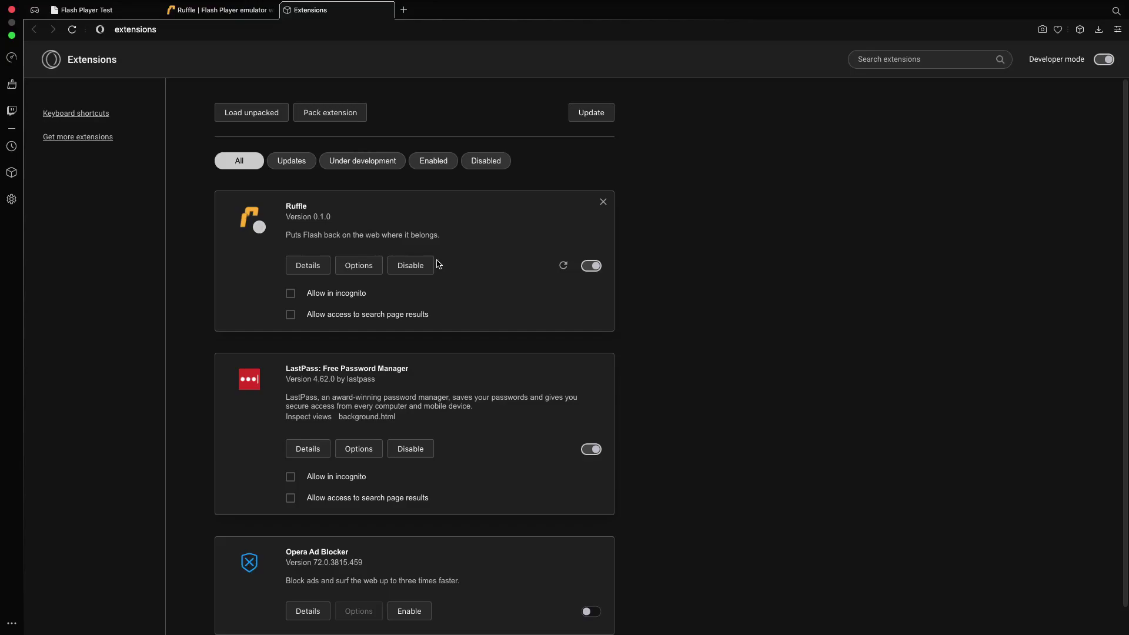
Step: Reload the Flash Player Test page, enter the Ultrasounds site, view the car Gallery, then return to the welcome text
{"action": "left_click", "coordinate": [106, 10]}
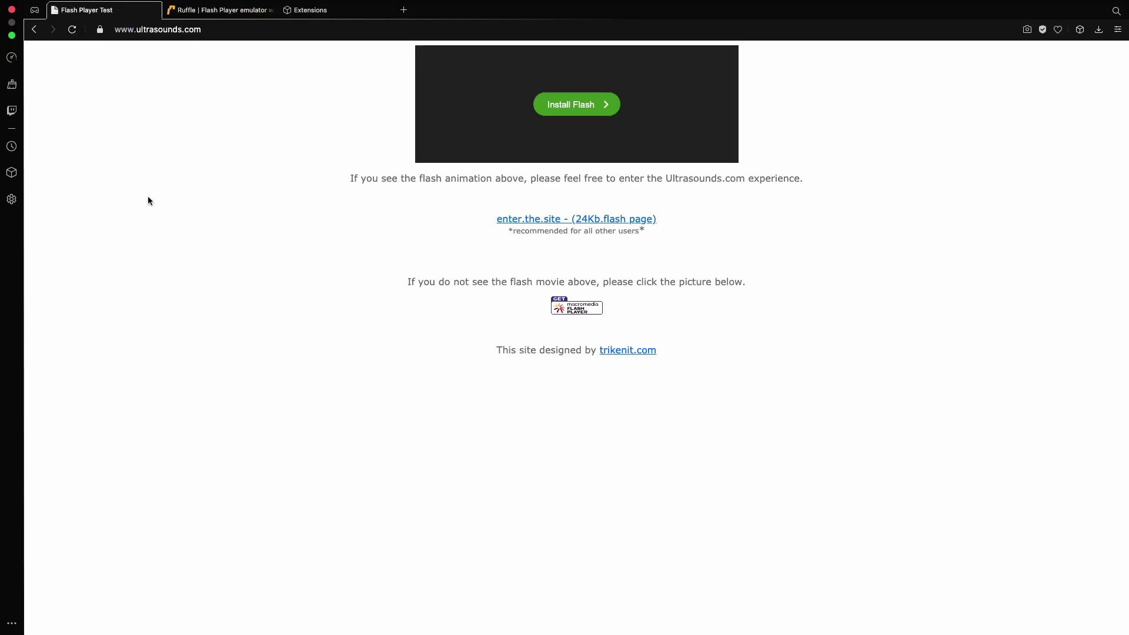
{"action": "key", "text": "super+r"}
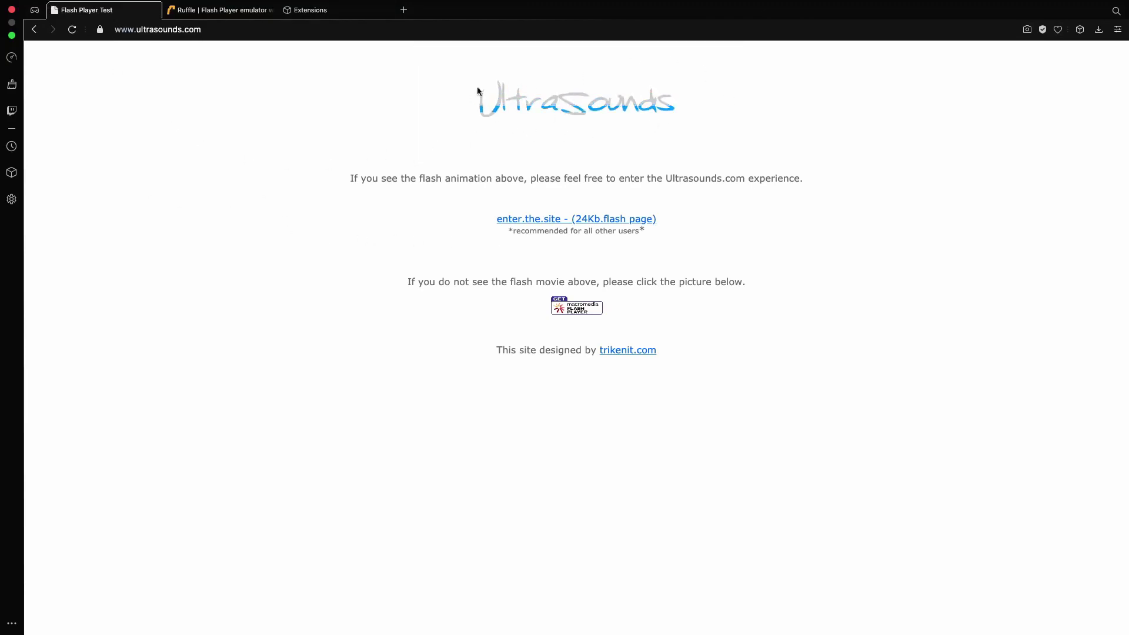
{"action": "left_click", "coordinate": [537, 220]}
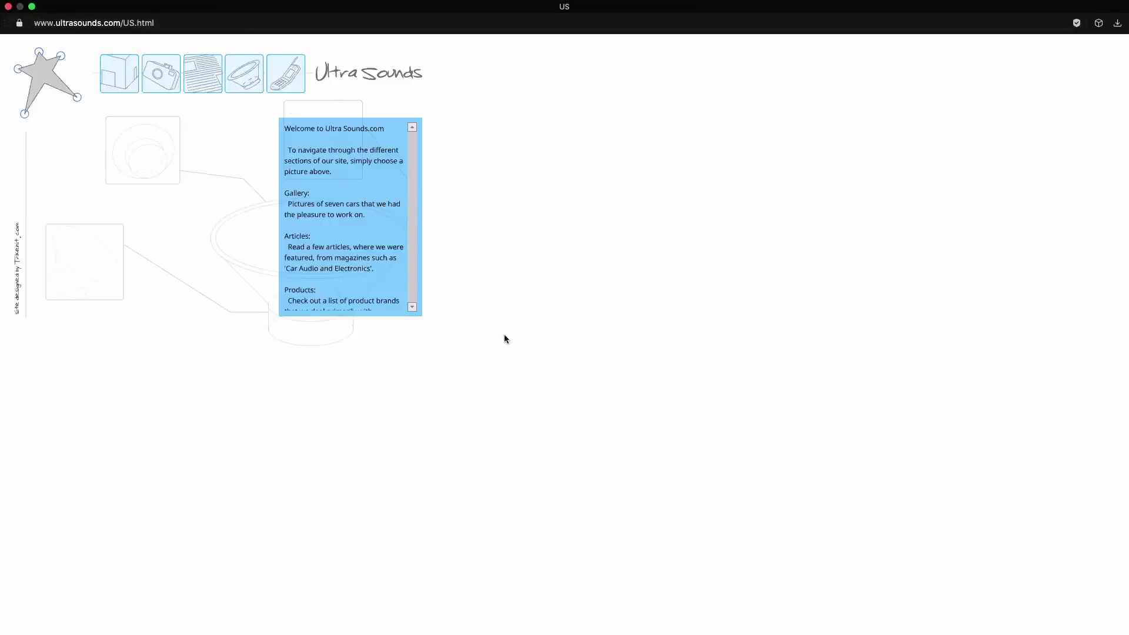
{"action": "left_click", "coordinate": [161, 73]}
{"action": "left_click", "coordinate": [232, 77]}
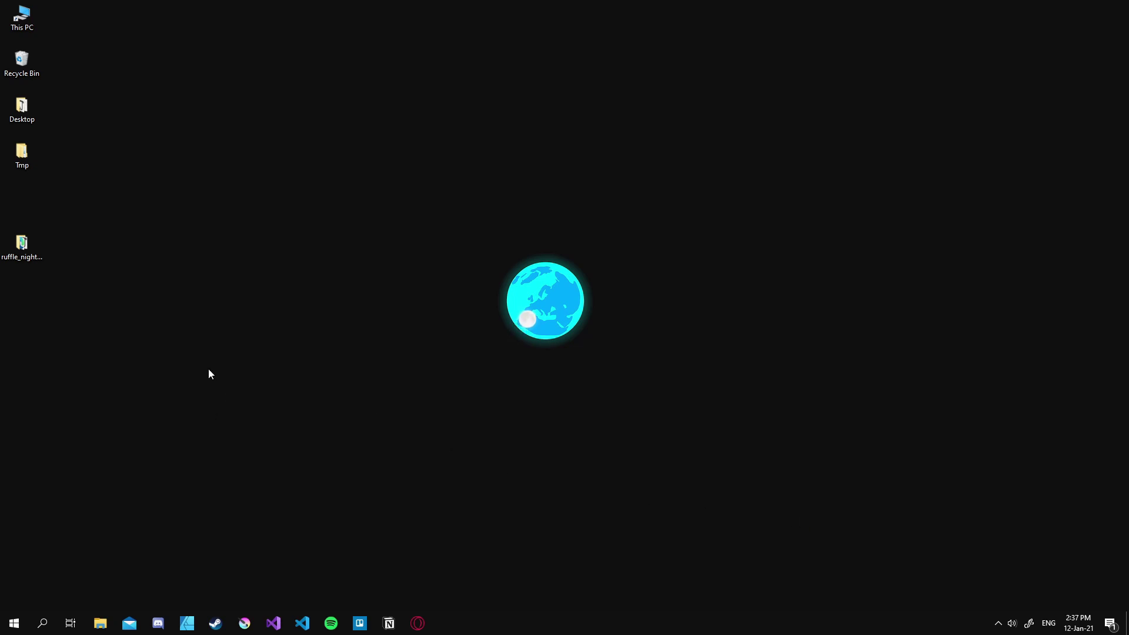
Step: Go to edge://extensions in Microsoft Edge's address bar
{"action": "left_click", "coordinate": [36, 259]}
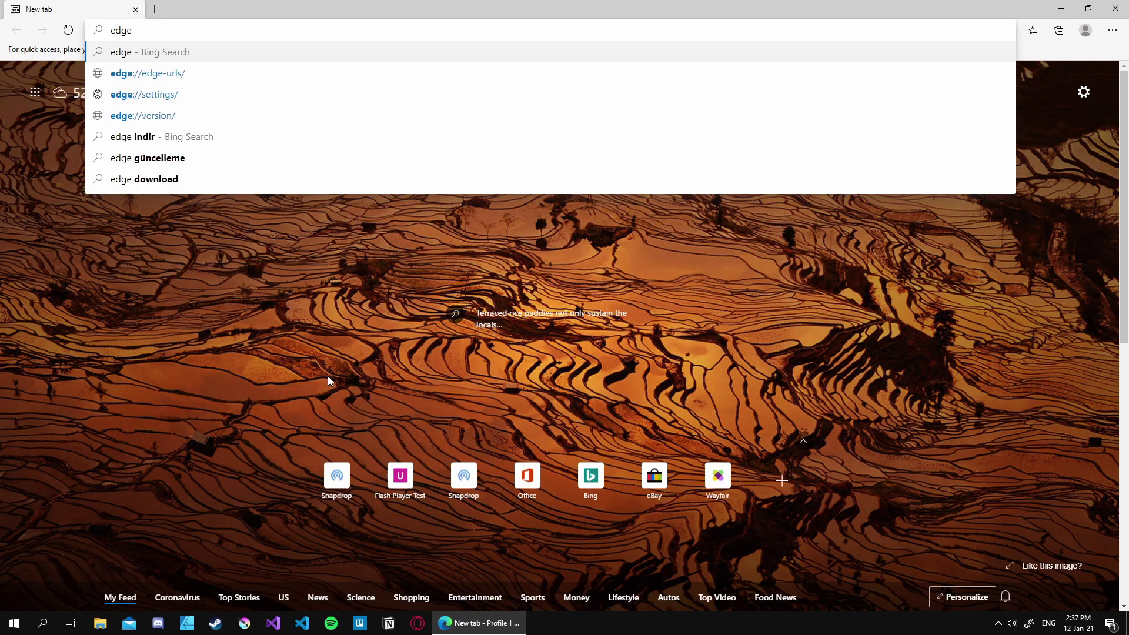
{"action": "type", "text": ":"}
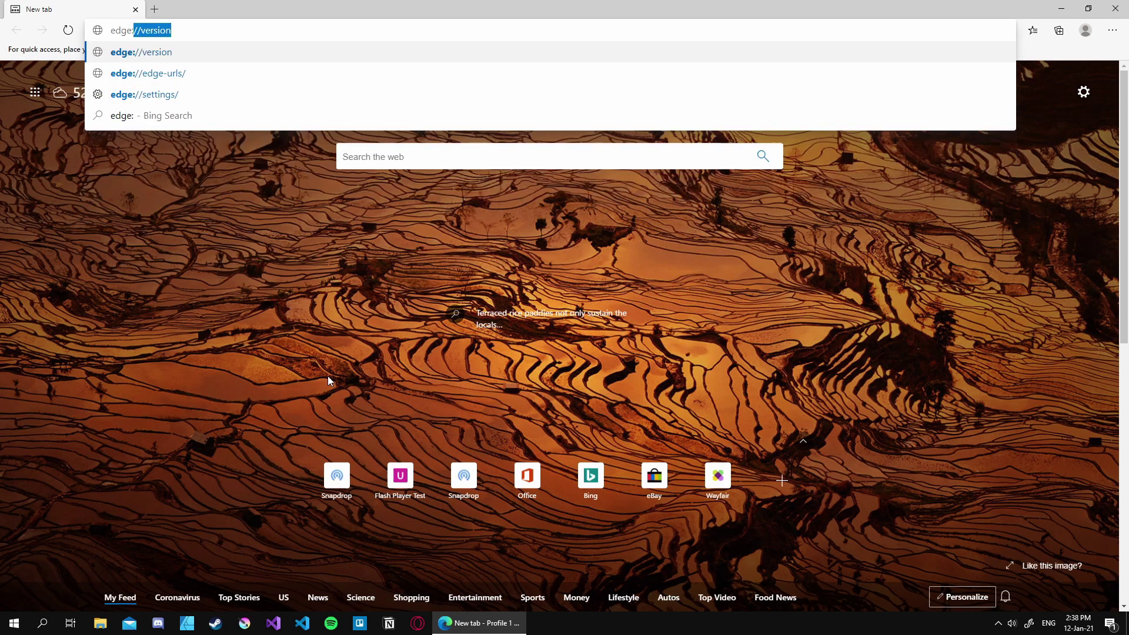
{"action": "type", "text": "/"}
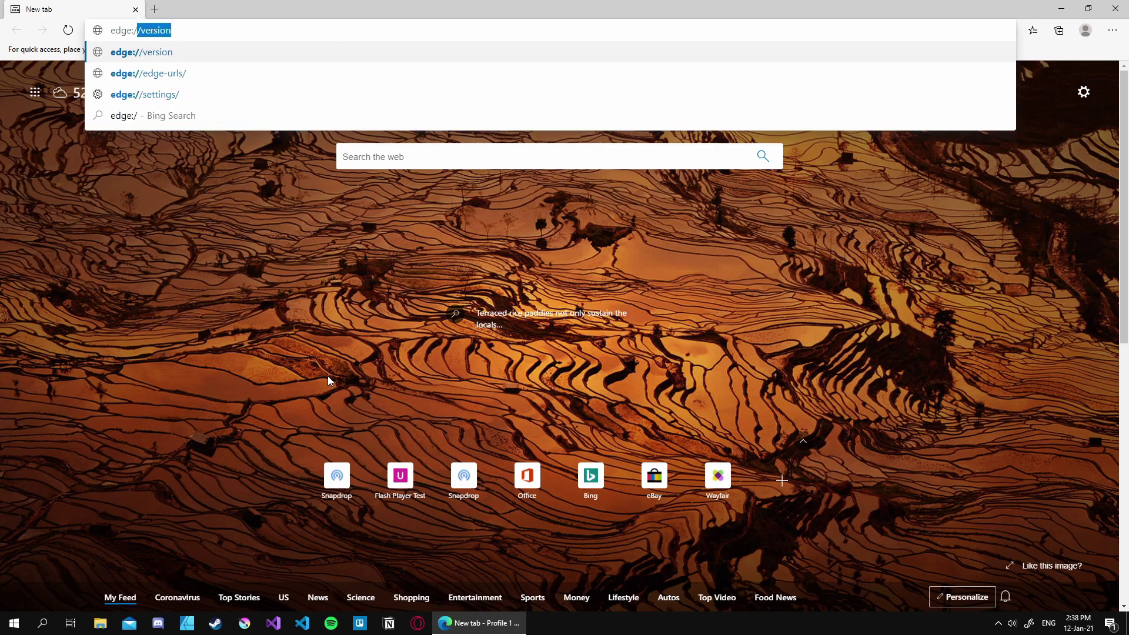
{"action": "type", "text": "/ex"}
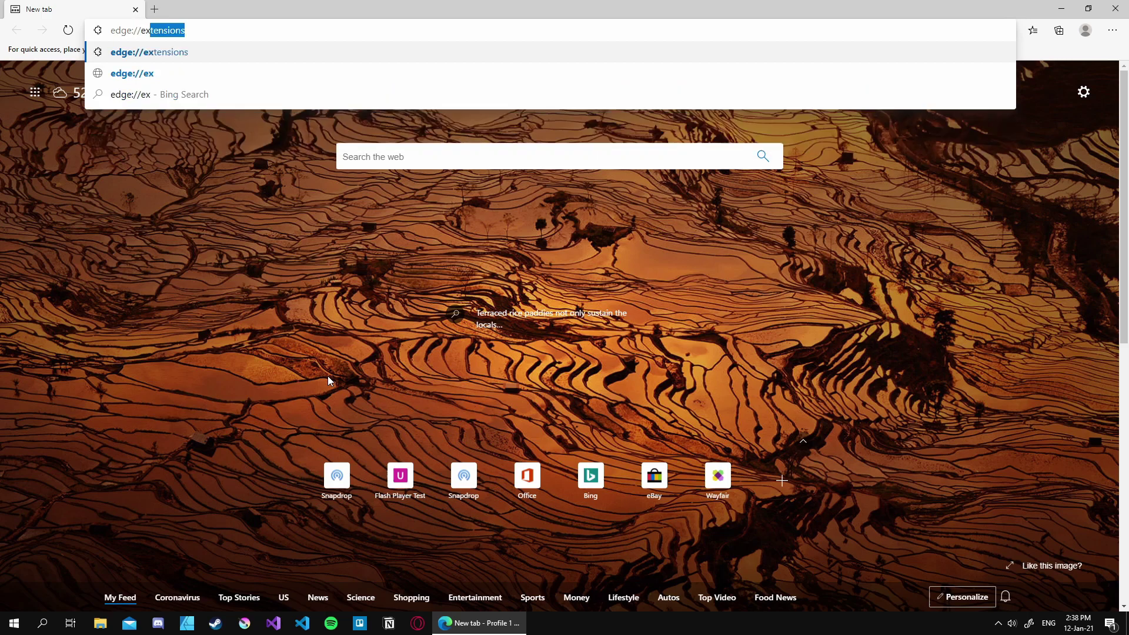
{"action": "key", "text": "Return"}
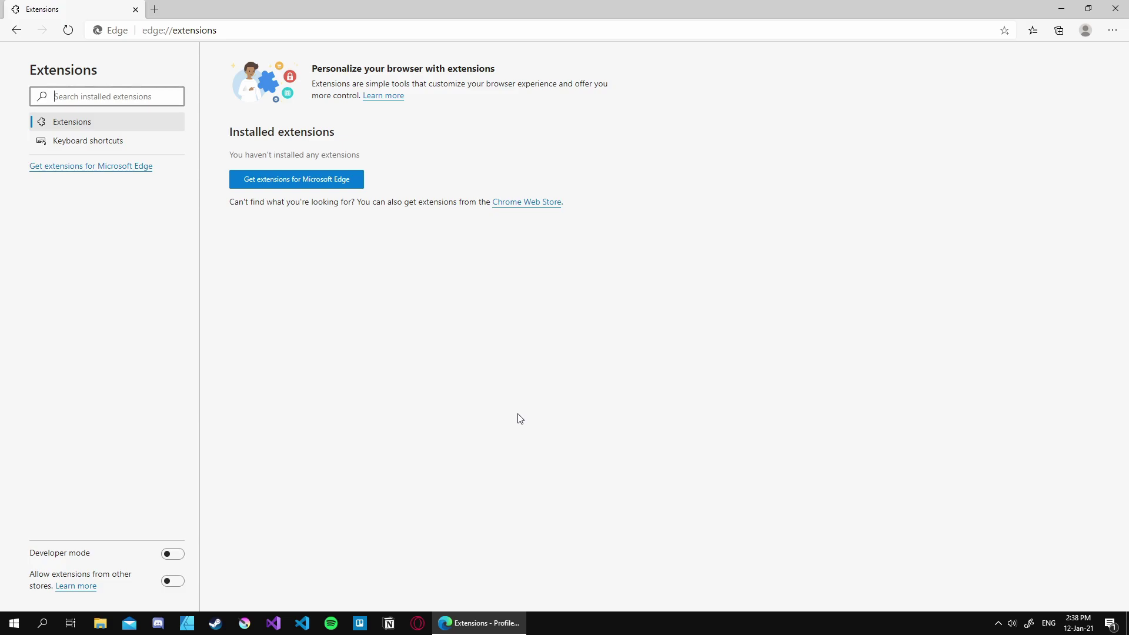
Step: Enable developer mode and load ruffle_nightly_2021_01_12_extension from the Desktop as an unpacked extension
{"action": "key", "text": "ctrl+f"}
{"action": "left_click", "coordinate": [173, 558]}
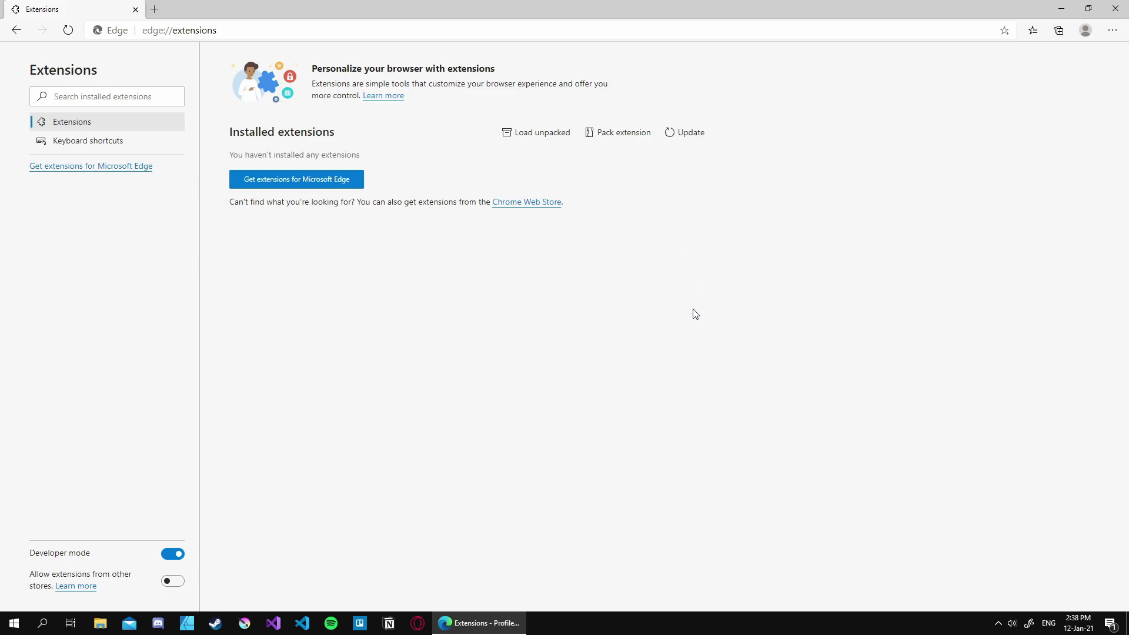
{"action": "left_click", "coordinate": [541, 144]}
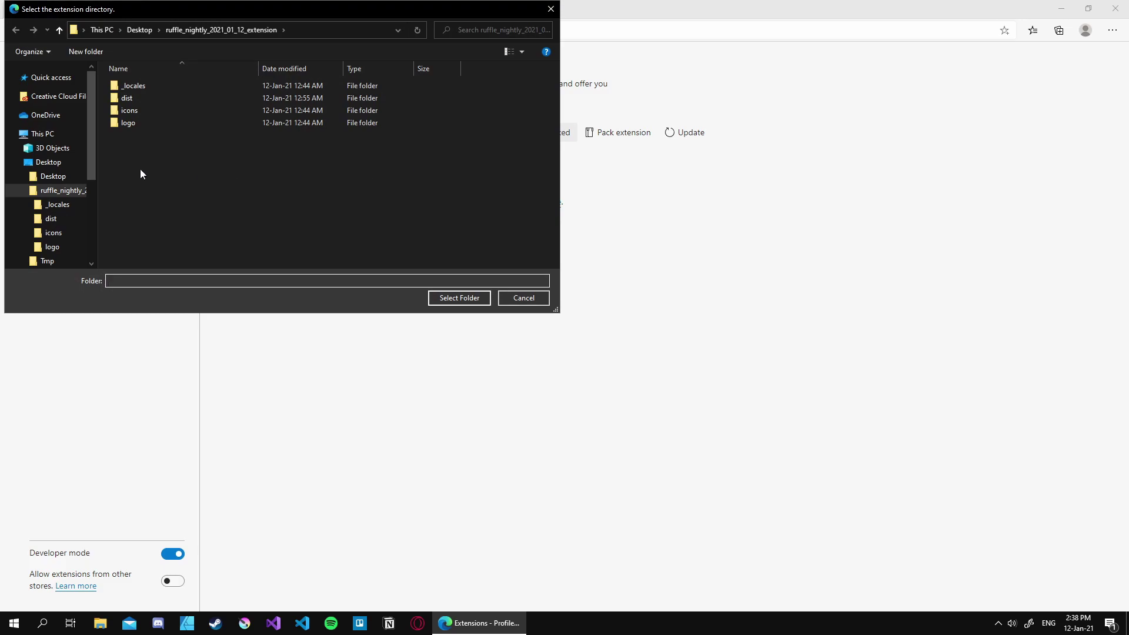
{"action": "left_click", "coordinate": [36, 164]}
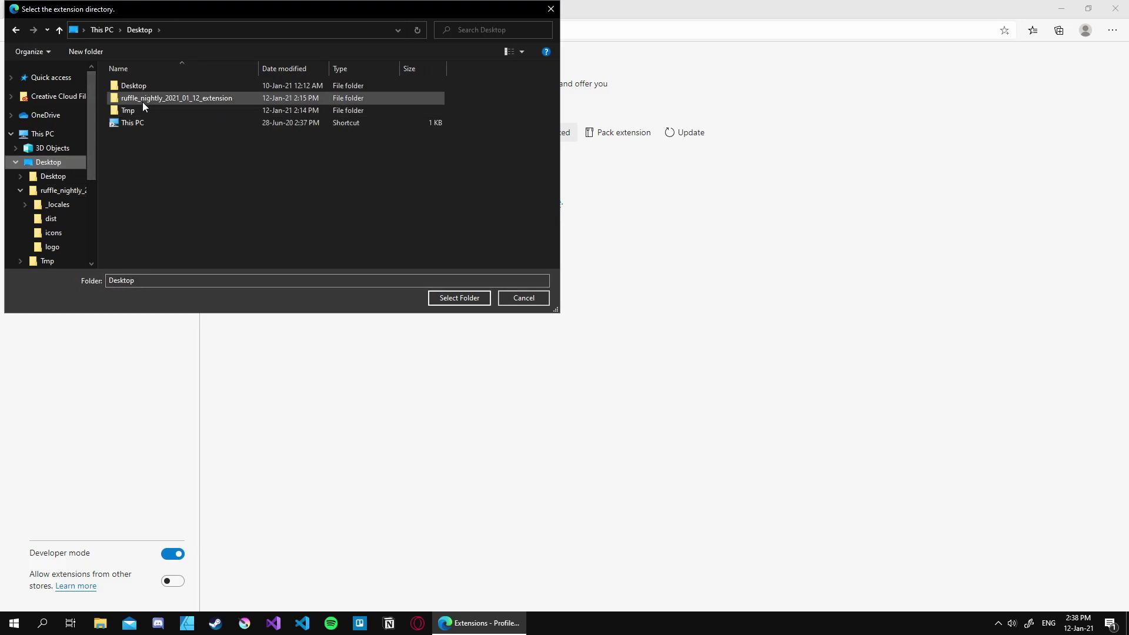
{"action": "left_click", "coordinate": [271, 100]}
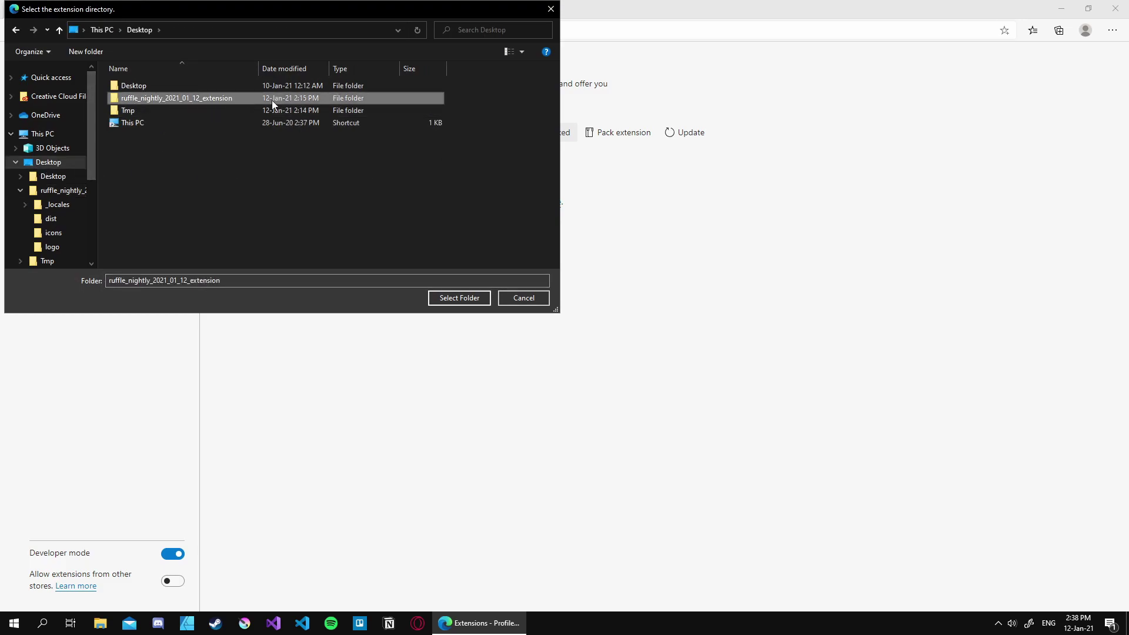
{"action": "left_click", "coordinate": [458, 300]}
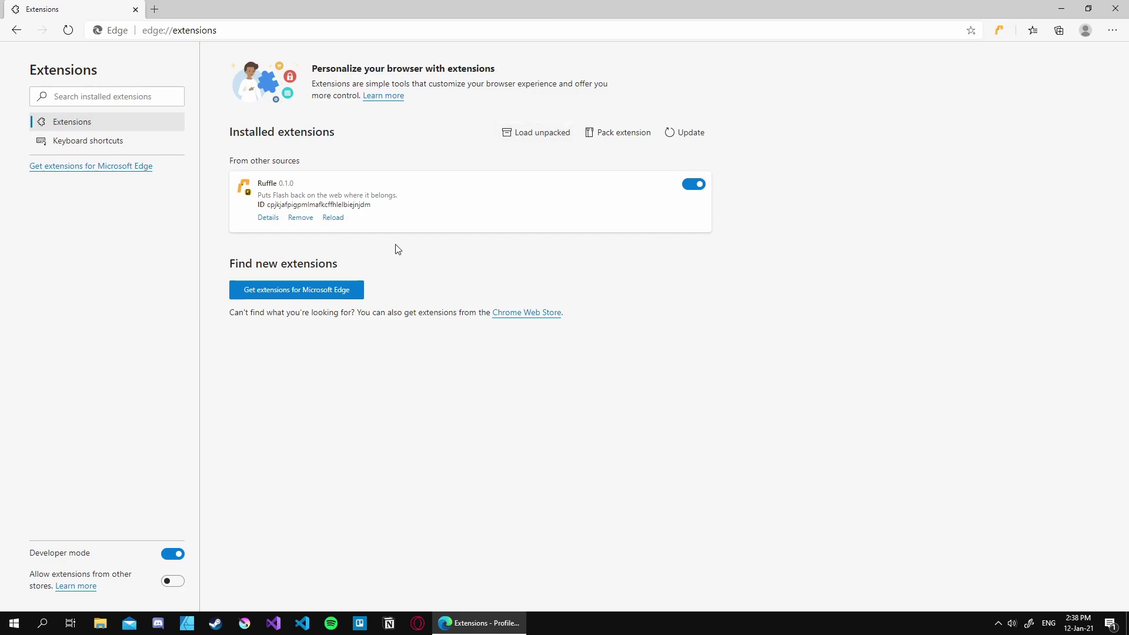
Step: In a new tab, open the Flash Player Test suggestion for 'test' and enter the Ultrasounds Flash site
{"action": "left_click", "coordinate": [155, 9]}
{"action": "type", "text": "test"}
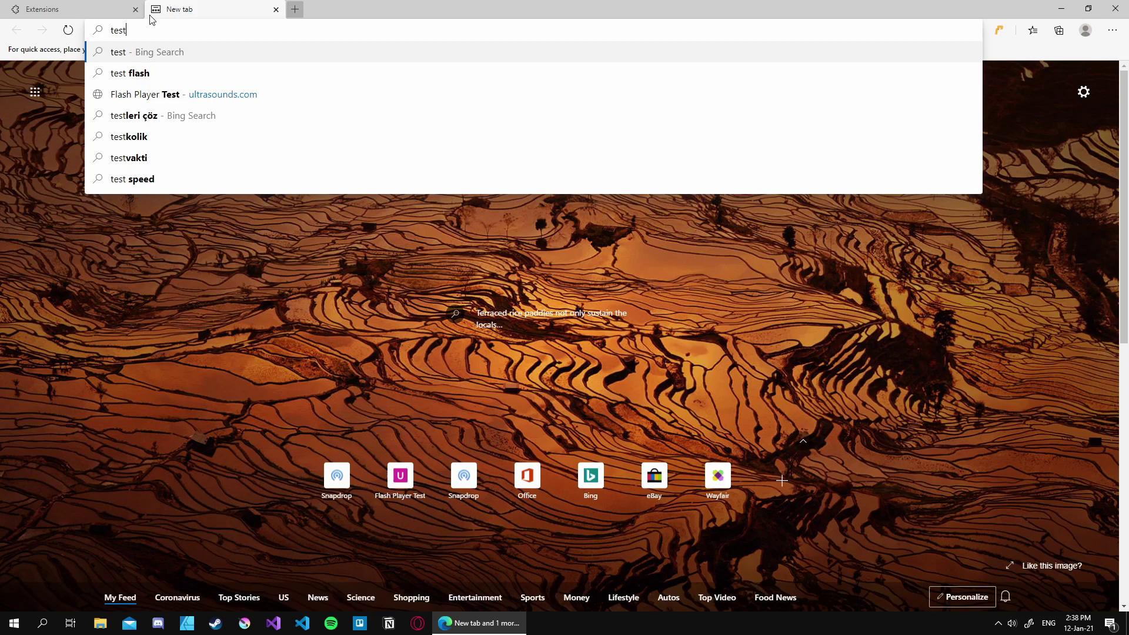
{"action": "key", "text": "Down"}
{"action": "key", "text": "Down"}
{"action": "key", "text": "Return"}
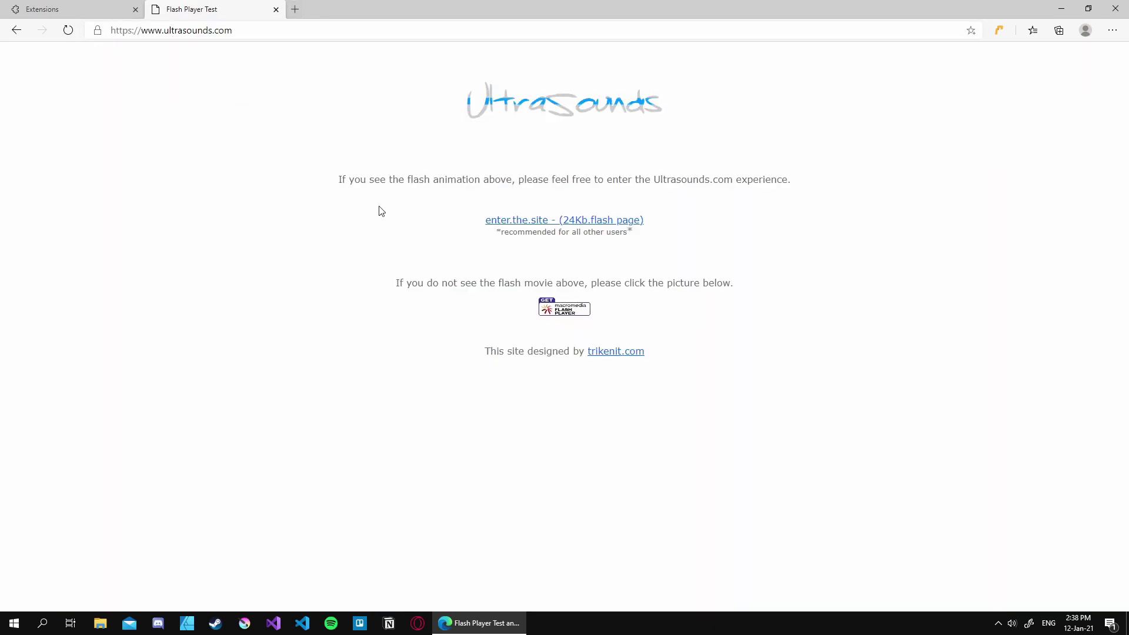
{"action": "left_click", "coordinate": [627, 220]}
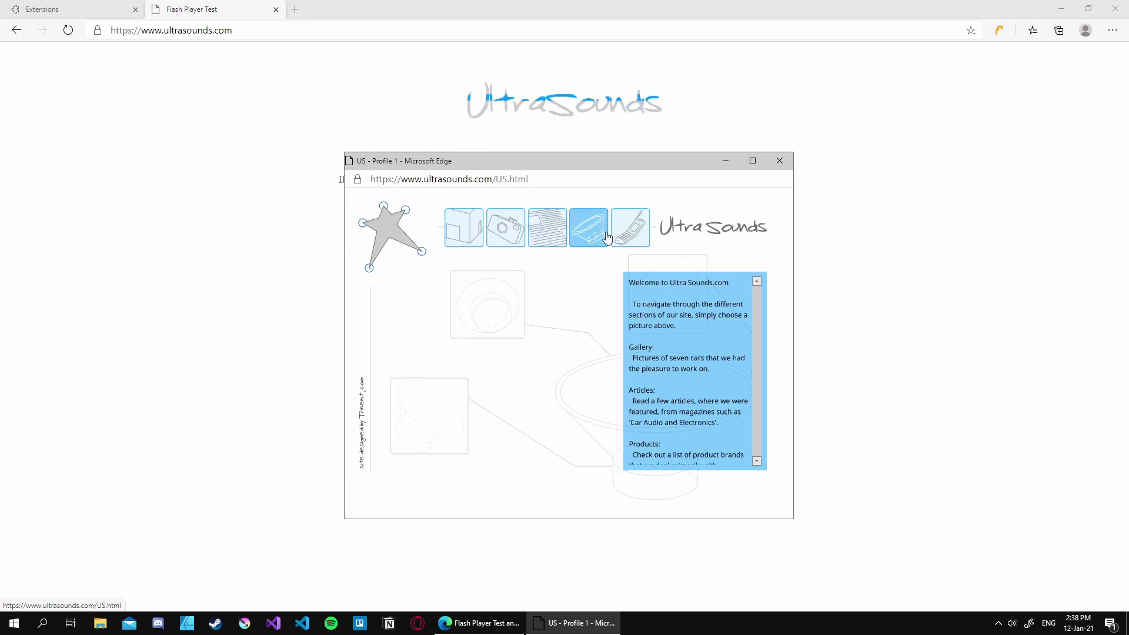
Step: Close the Flash popup, then switch off and remove the Ruffle extension from Edge
{"action": "left_click", "coordinate": [780, 160]}
{"action": "left_click", "coordinate": [51, 12]}
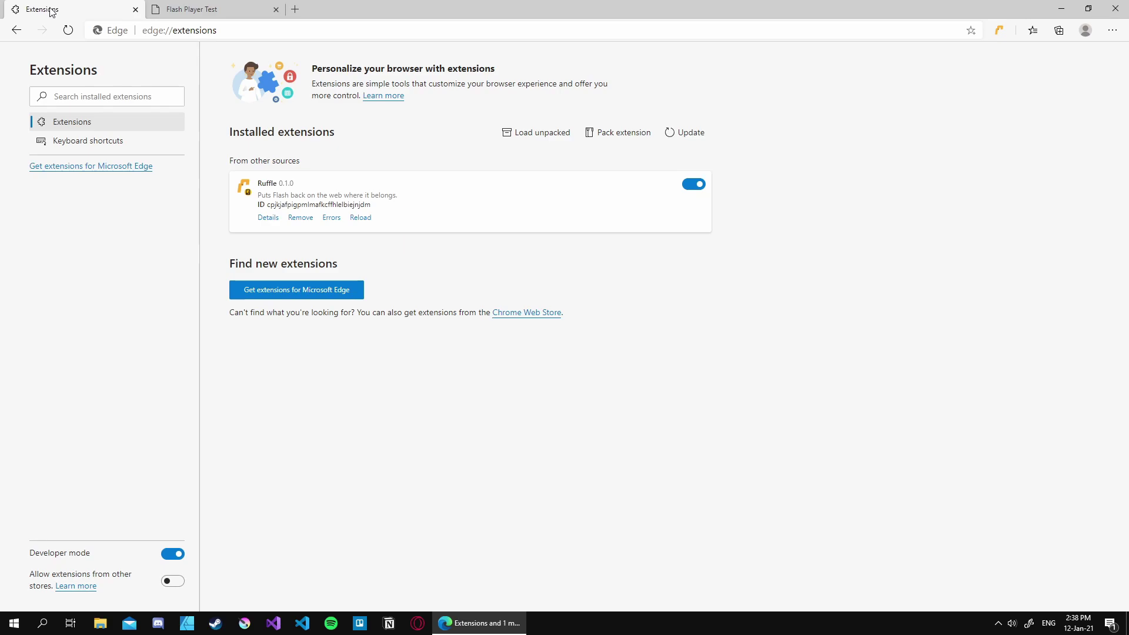
{"action": "left_click", "coordinate": [695, 184]}
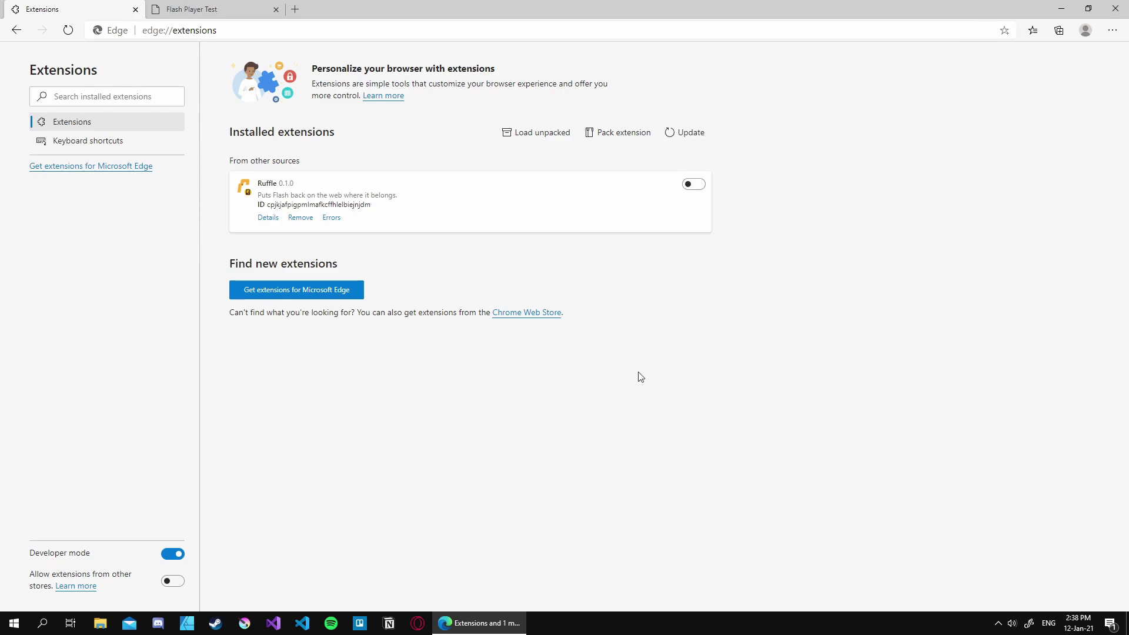
{"action": "left_click", "coordinate": [300, 218]}
{"action": "left_click", "coordinate": [618, 93]}
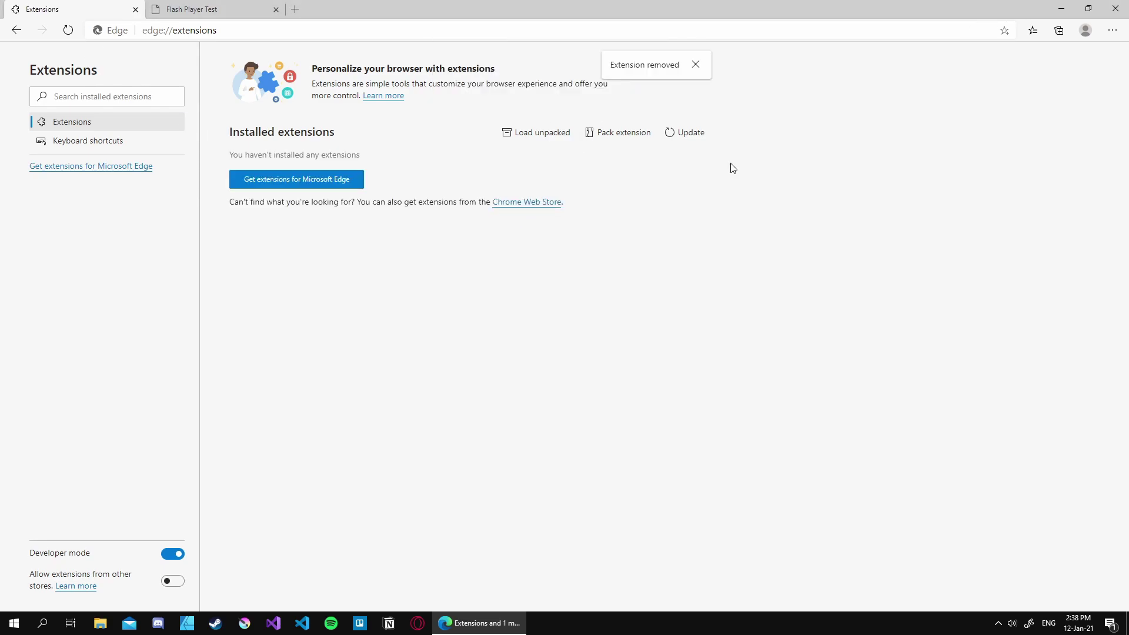
Step: Reload the Flash Player Test page and reopen the site link, confirming Flash no longer plays
{"action": "left_click", "coordinate": [202, 10]}
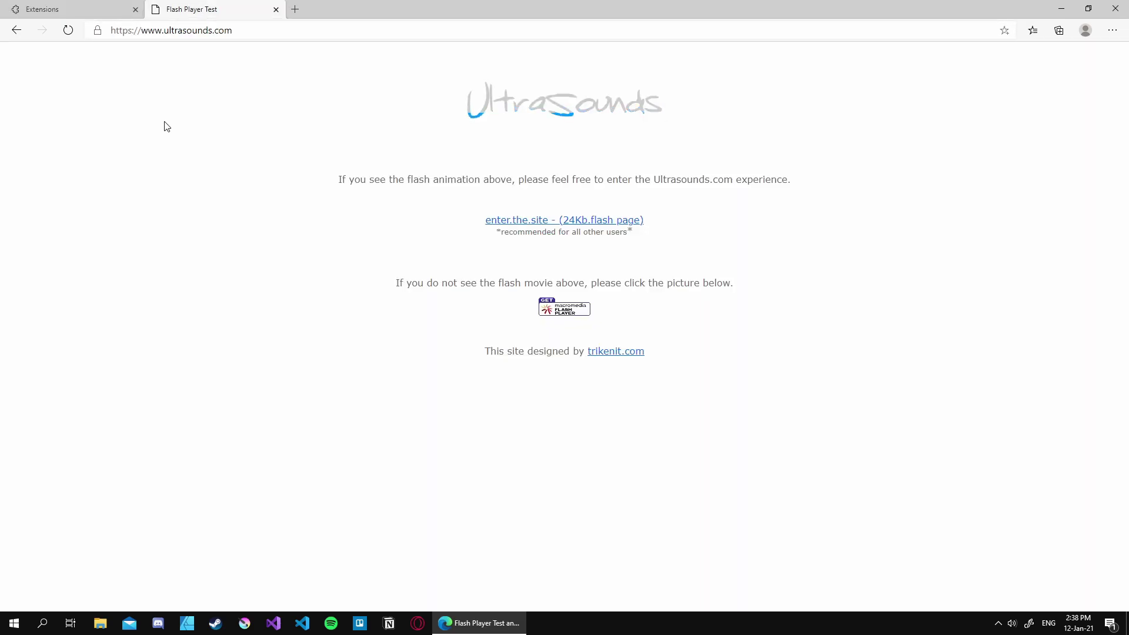
{"action": "key", "text": "F5"}
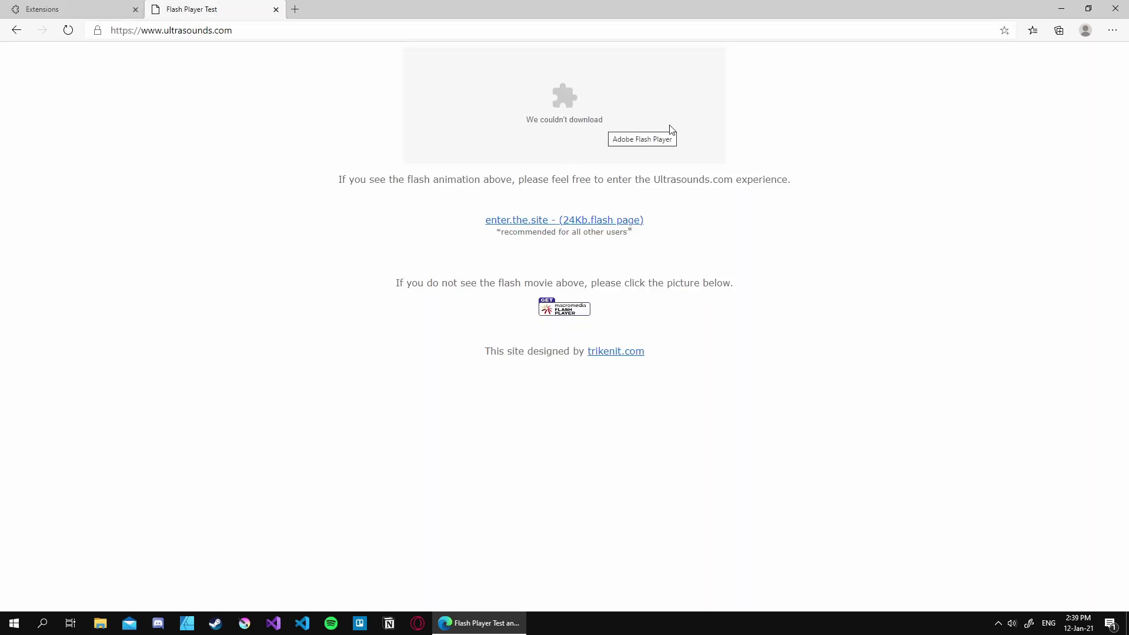
{"action": "left_click", "coordinate": [618, 222]}
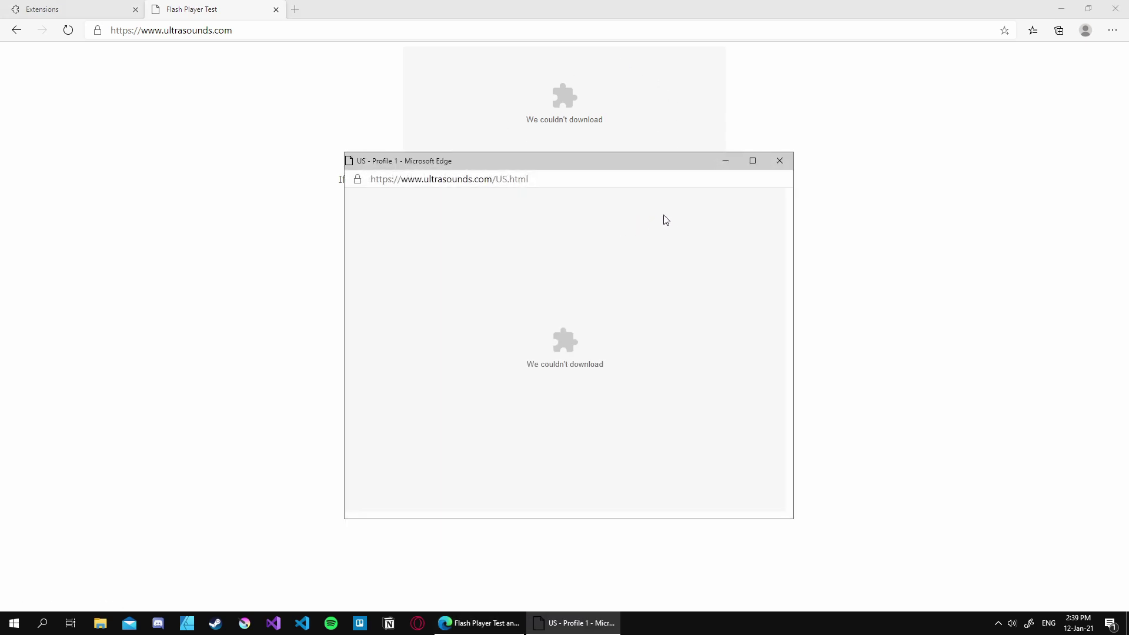
{"action": "left_click", "coordinate": [779, 161]}
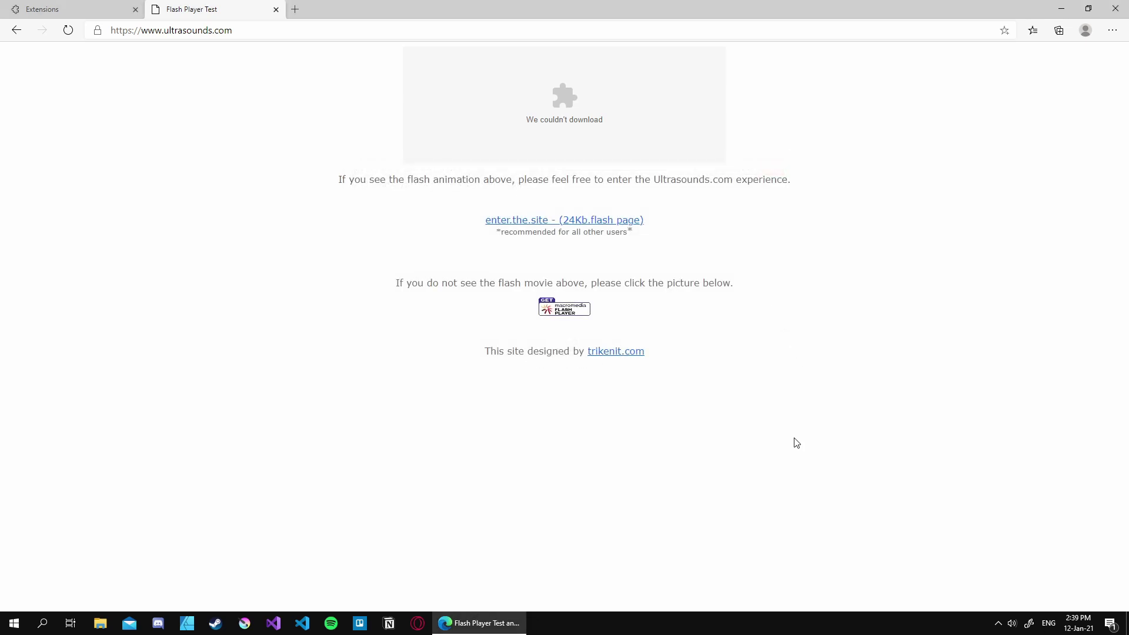